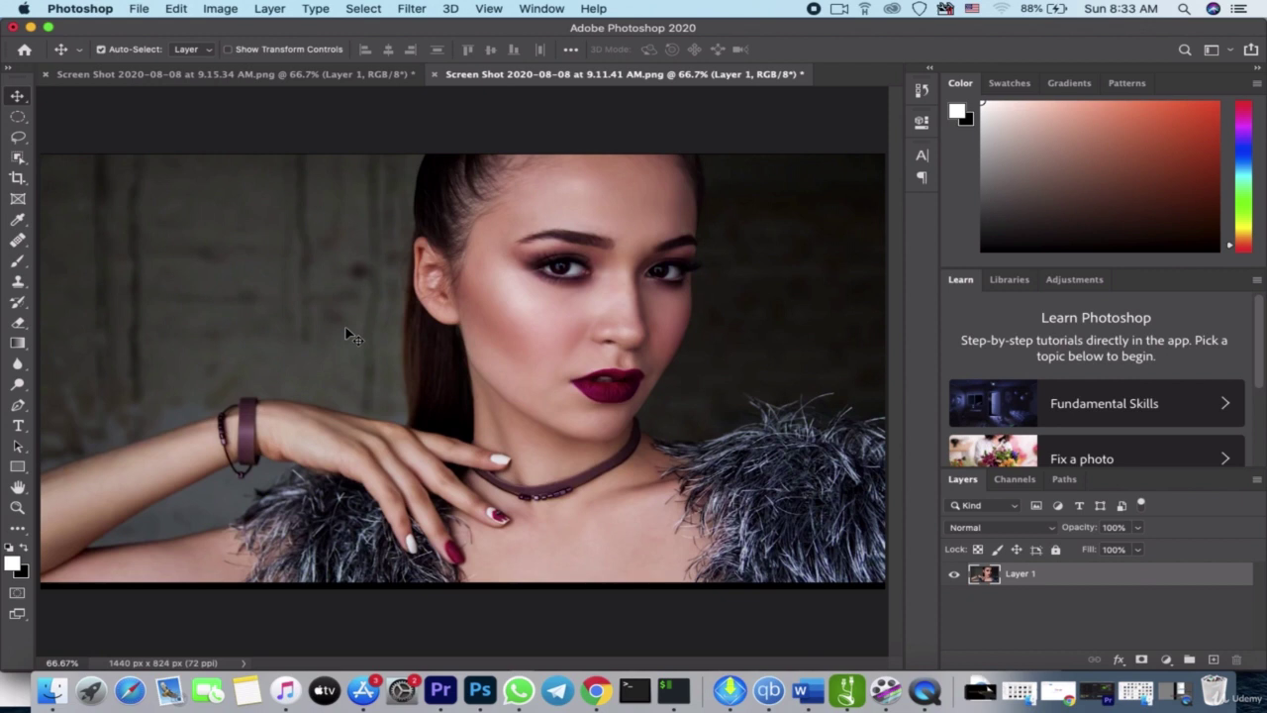
Step: Add a Color Lookup adjustment layer using FoggyNight.3DL to the dark-haired portrait
left_click(1166, 659)
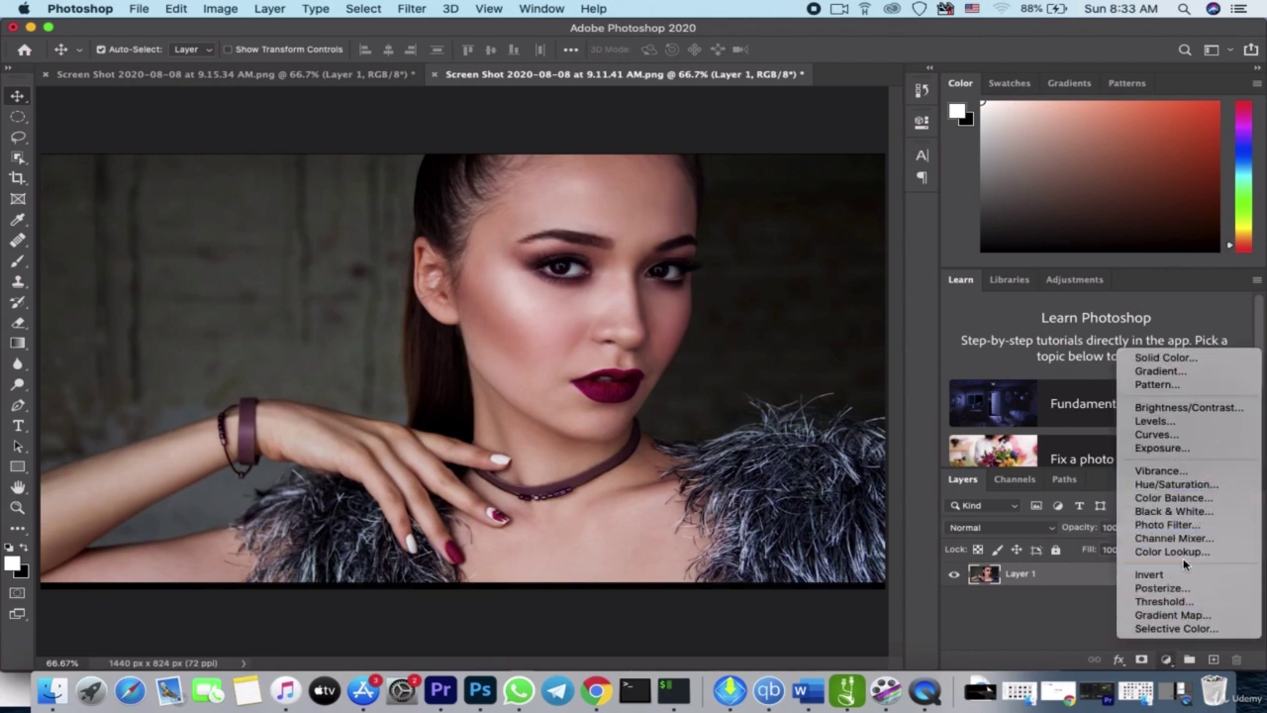
left_click(1157, 552)
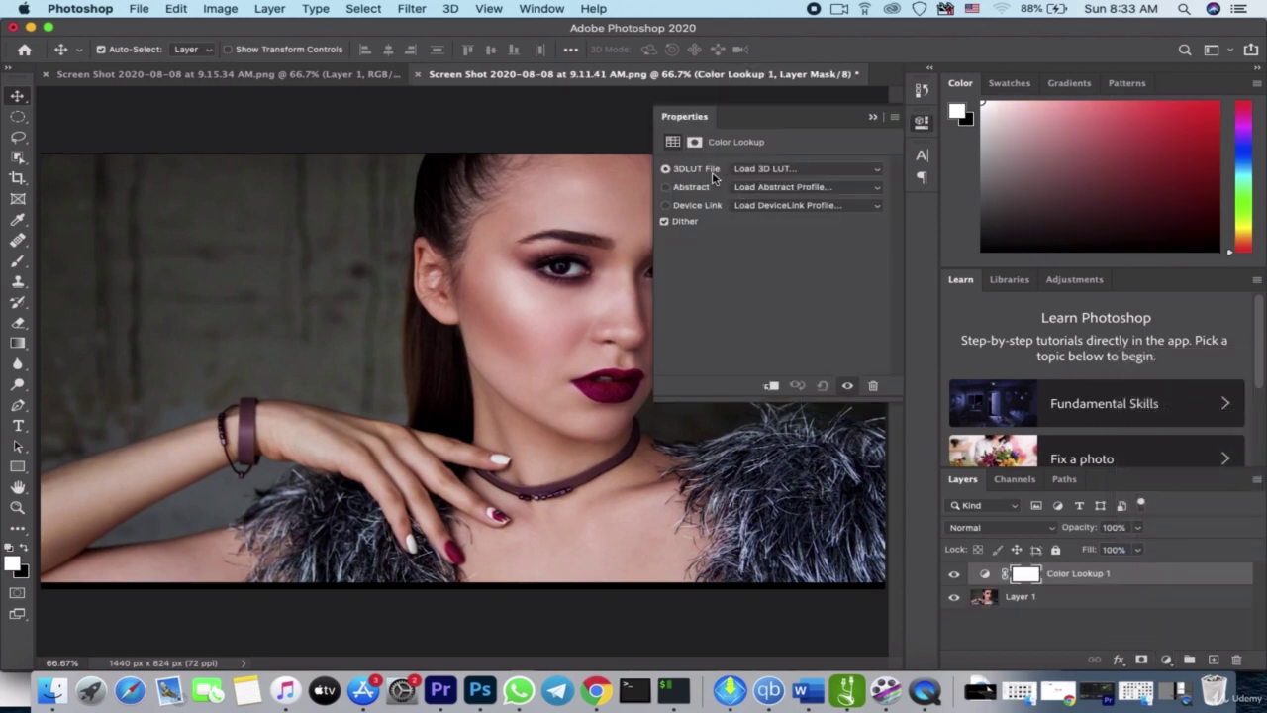
left_click(837, 170)
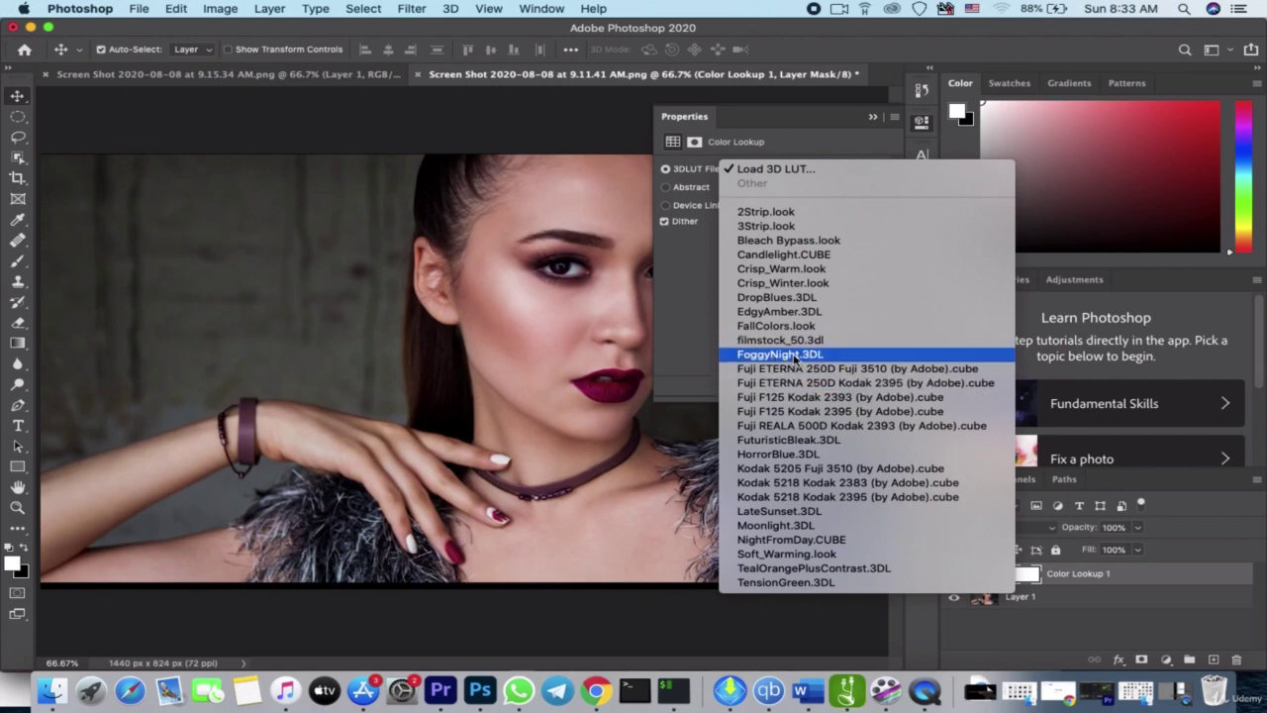
left_click(795, 354)
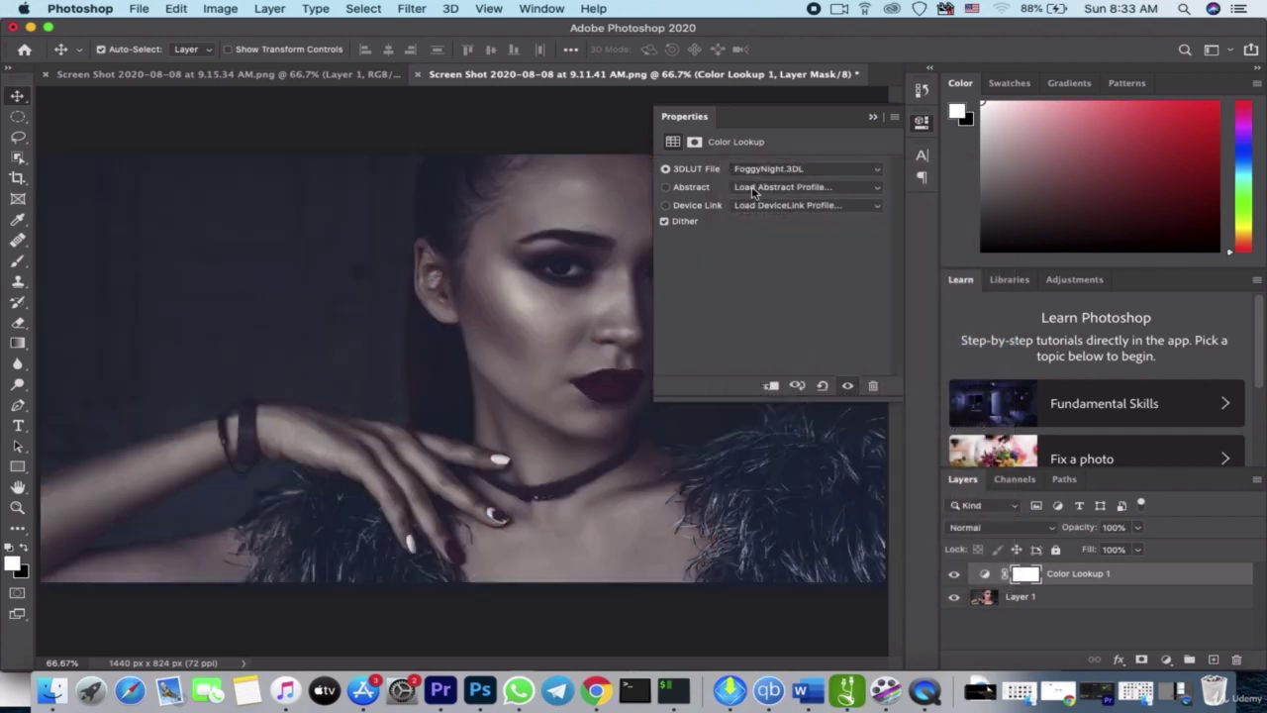
left_click(872, 118)
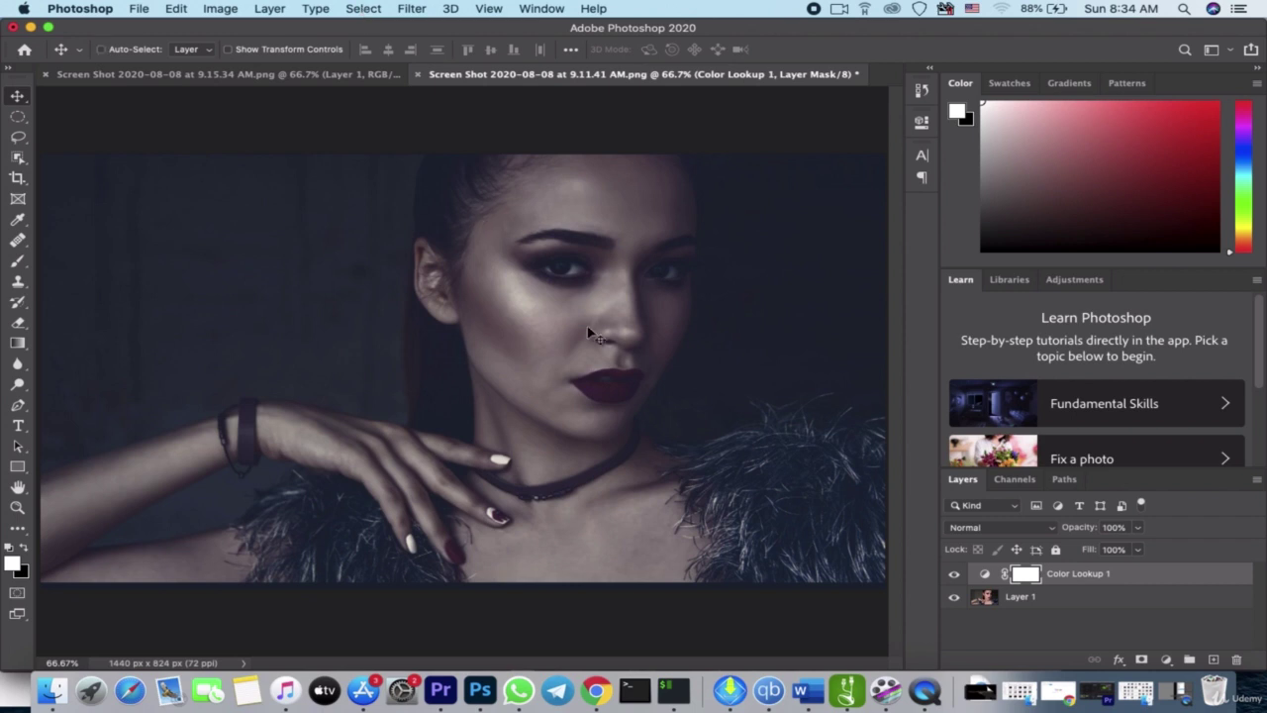
Step: Create Layer 2 in Overlay blend mode, filled with neutral 50% gray
key("super+shift+n")
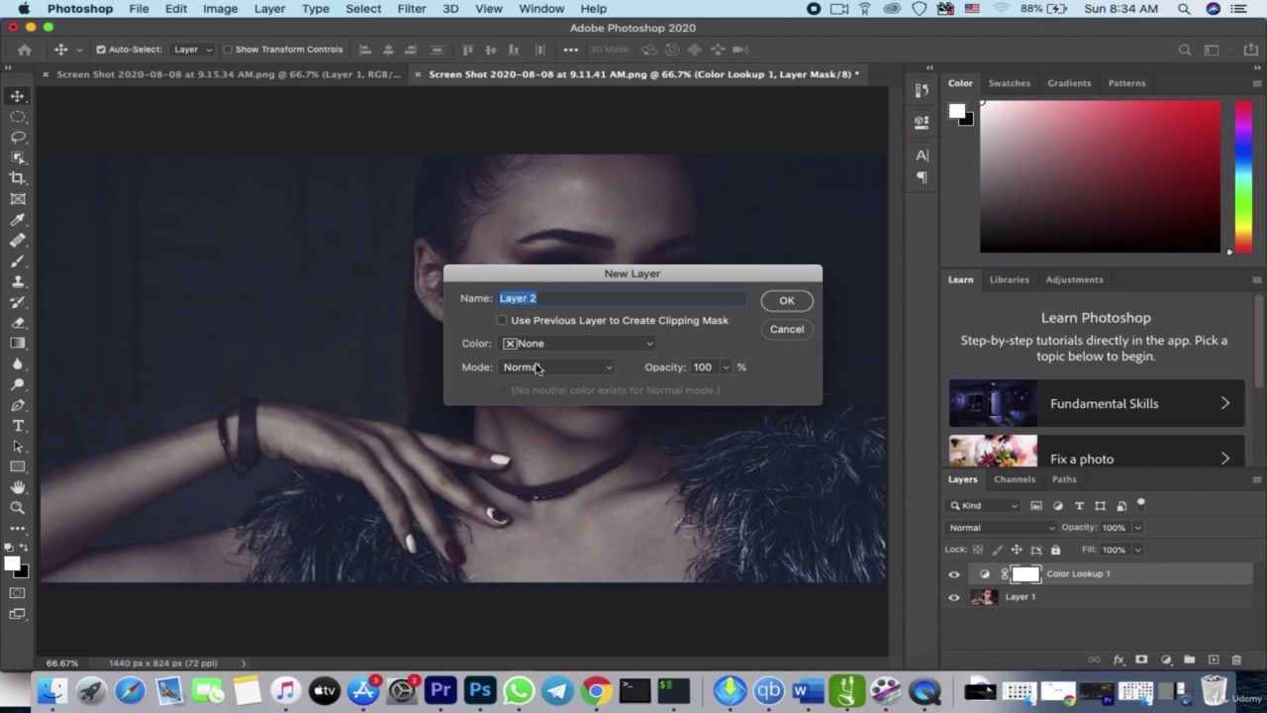
left_click(606, 370)
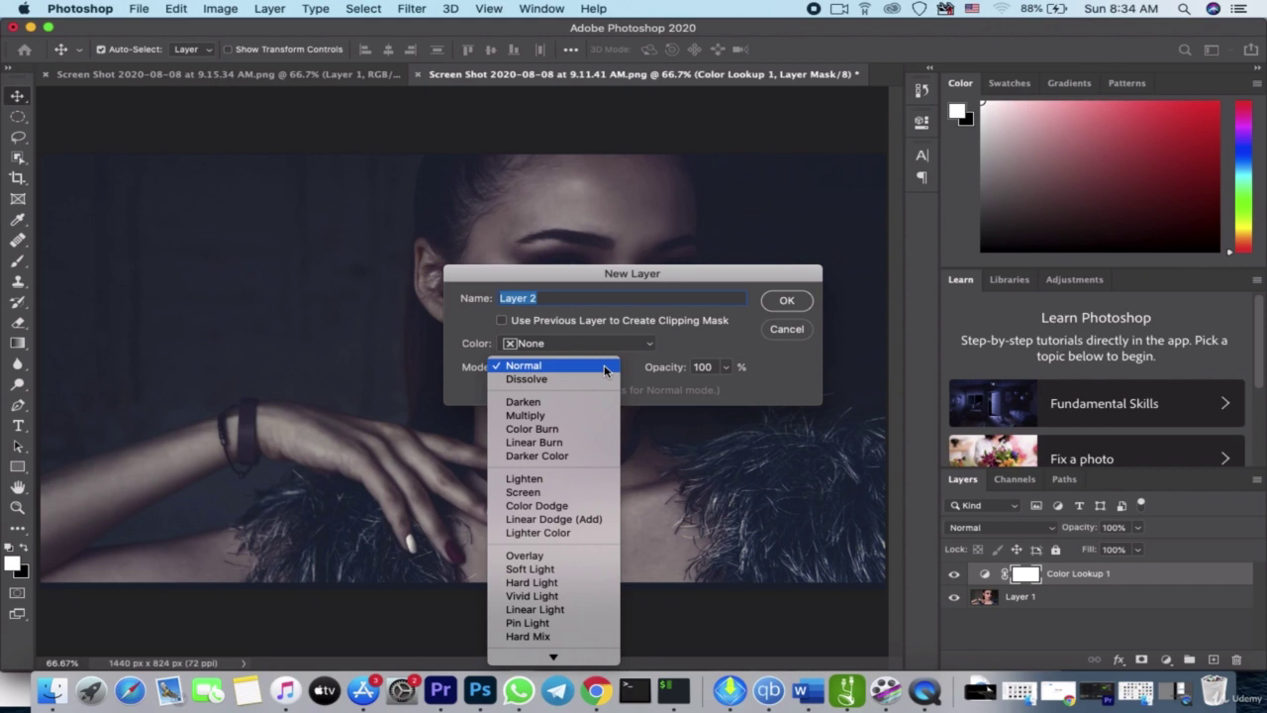
left_click(536, 556)
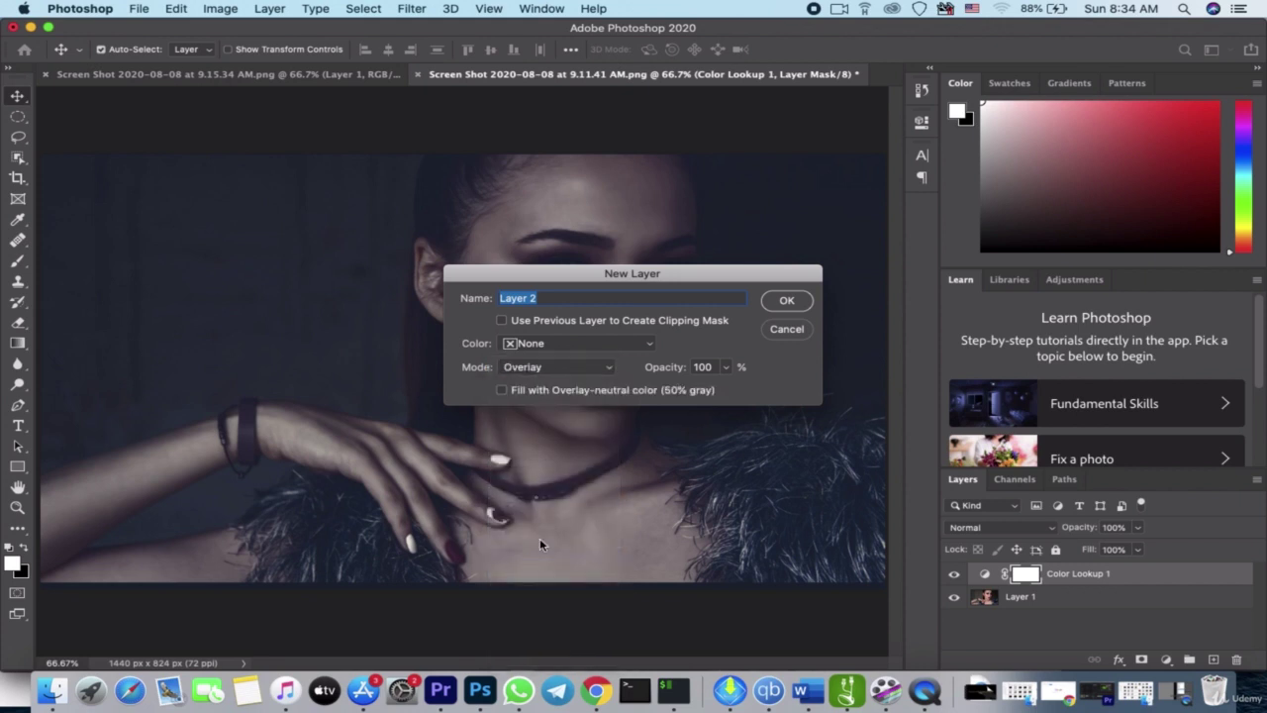
left_click(501, 391)
left_click(785, 301)
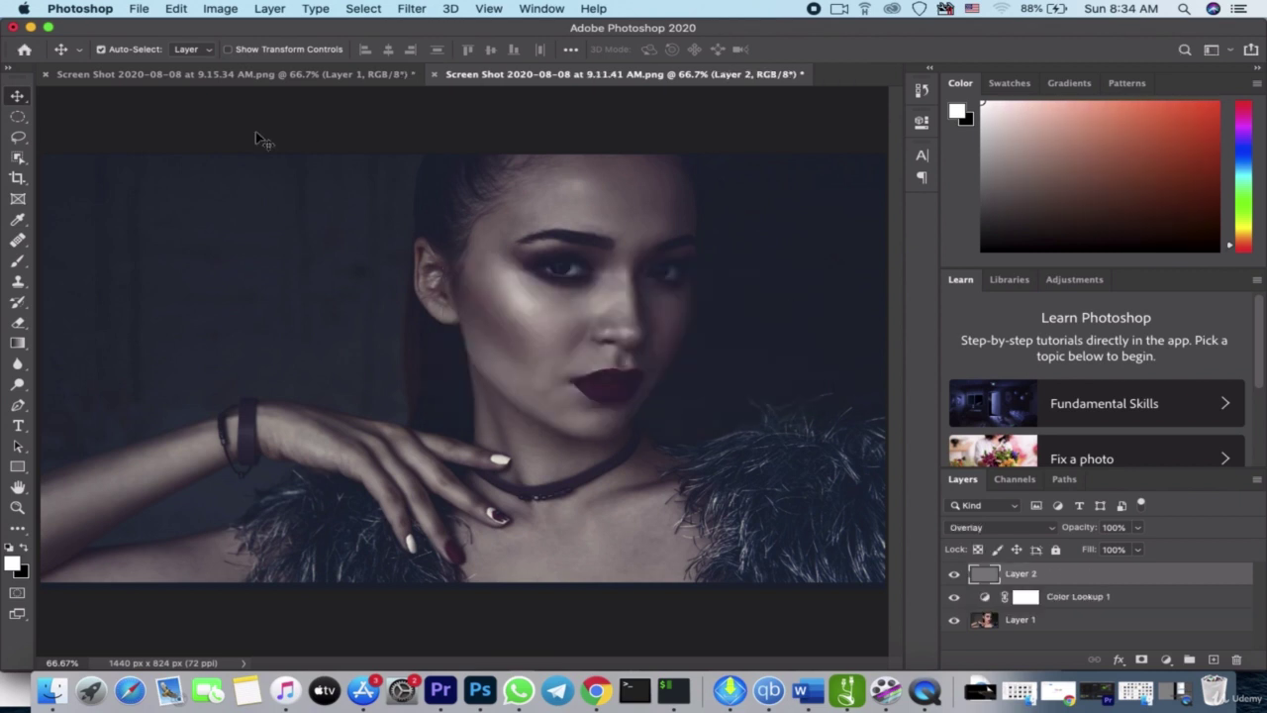
Step: Set Field Blur grain to amount 100, size 40%, roughness 58%, highlights 62%
left_click(413, 9)
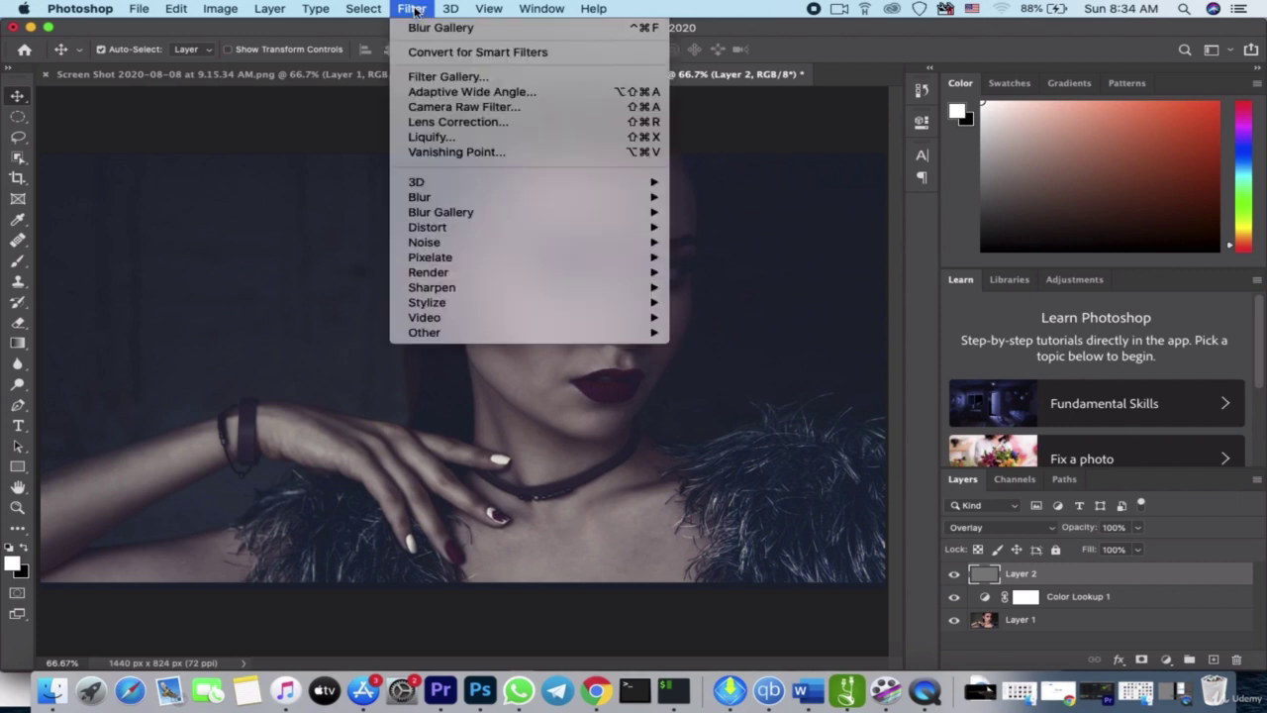
mouse_move(441, 212)
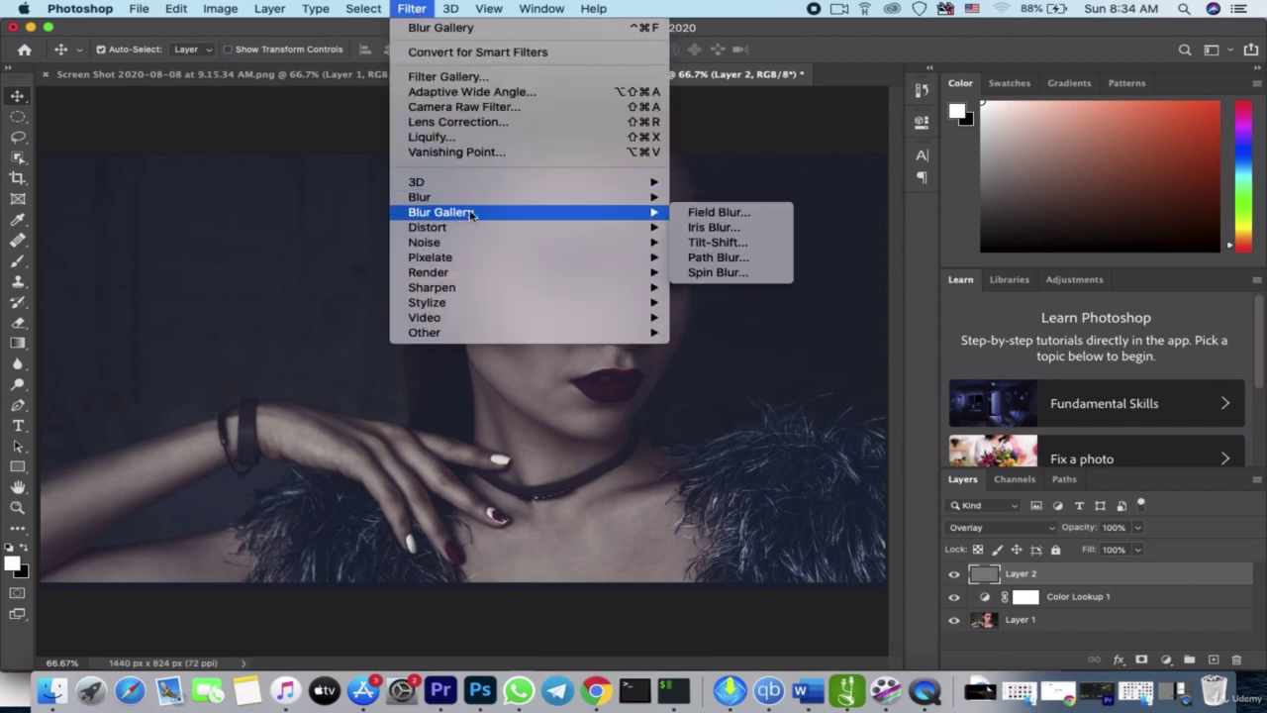
left_click(727, 213)
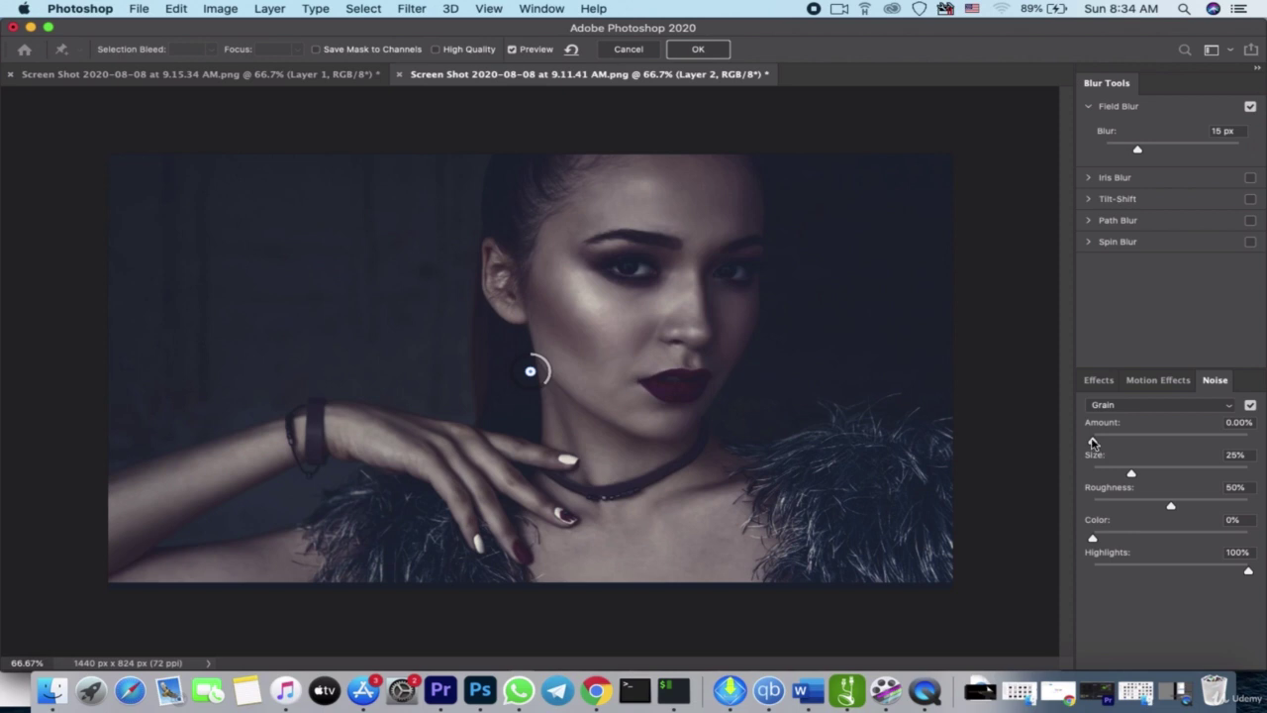
left_click_drag(1093, 441, 1263, 433)
mouse_move(1134, 475)
left_mouse_down()
mouse_move(1157, 475)
mouse_move(1181, 506)
left_mouse_up()
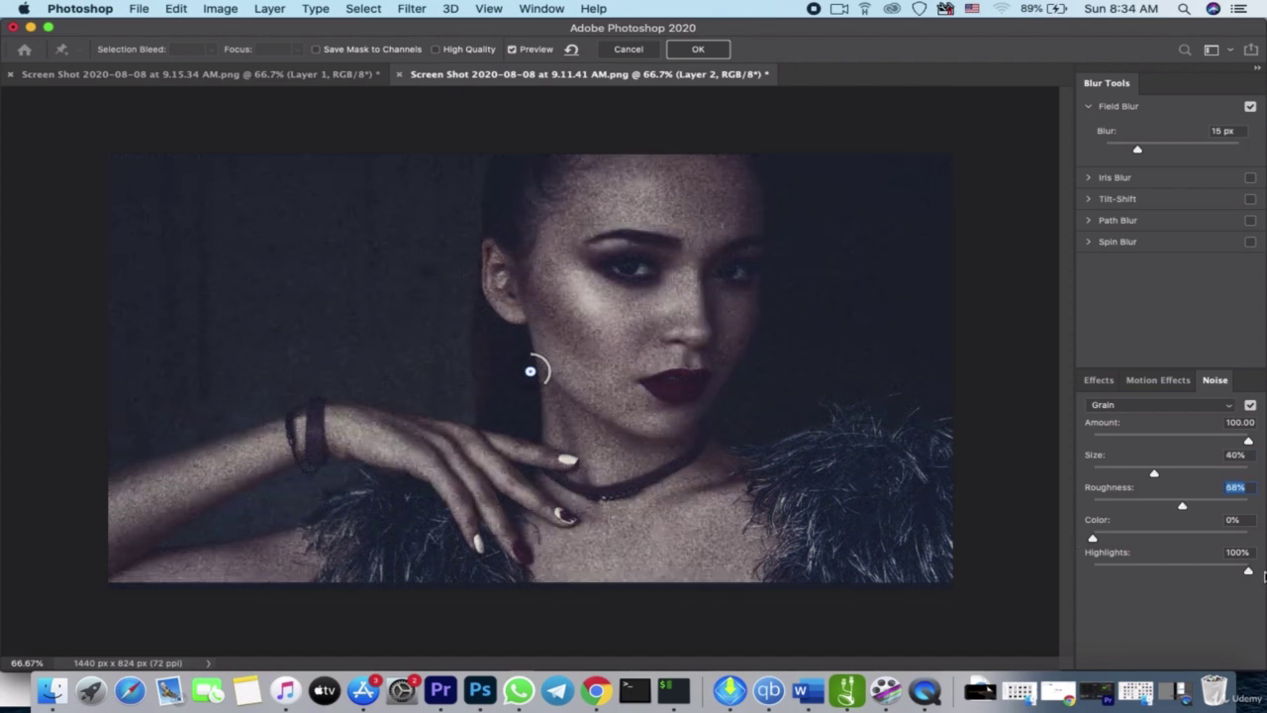
left_click_drag(1248, 572, 1191, 577)
Step: Apply the Blur Gallery grain and lower Layer 2's opacity to 57%
left_click(697, 51)
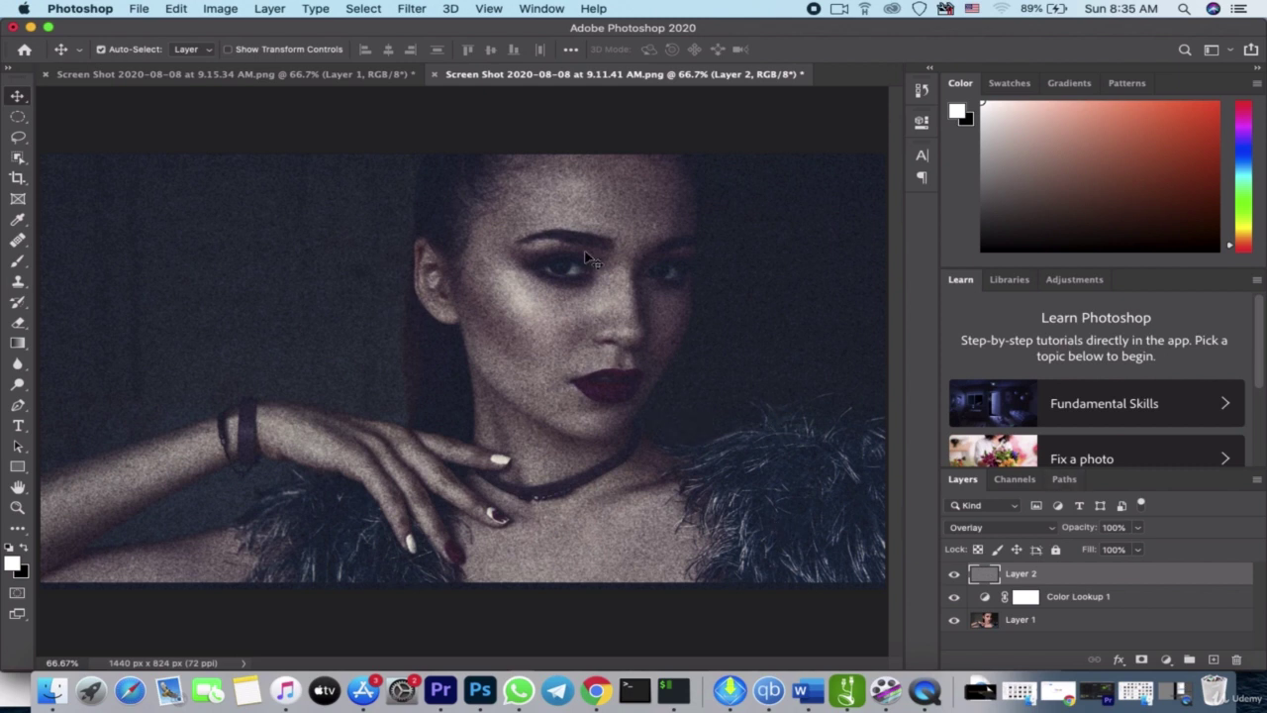
left_click(1139, 527)
left_click_drag(1140, 549, 1104, 549)
Step: On the red-haired portrait, add a Color Lookup layer using FoggyNight.3DL
left_click(308, 81)
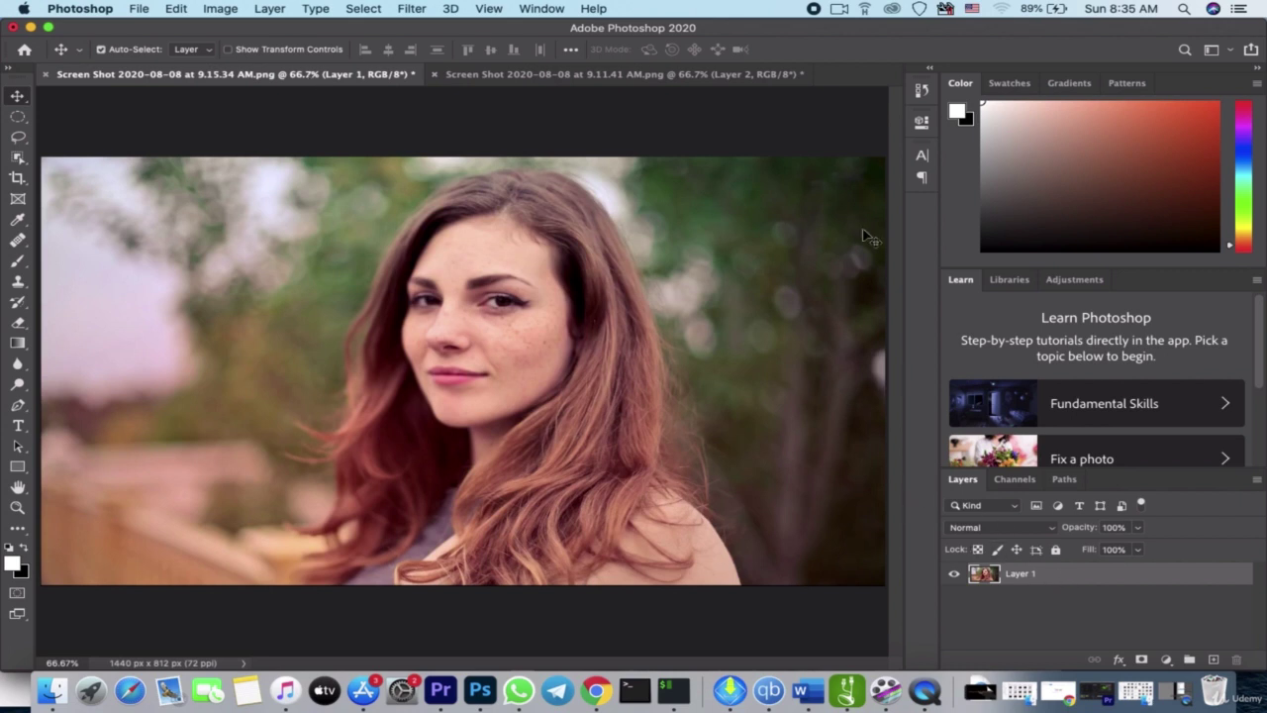
left_click(1166, 658)
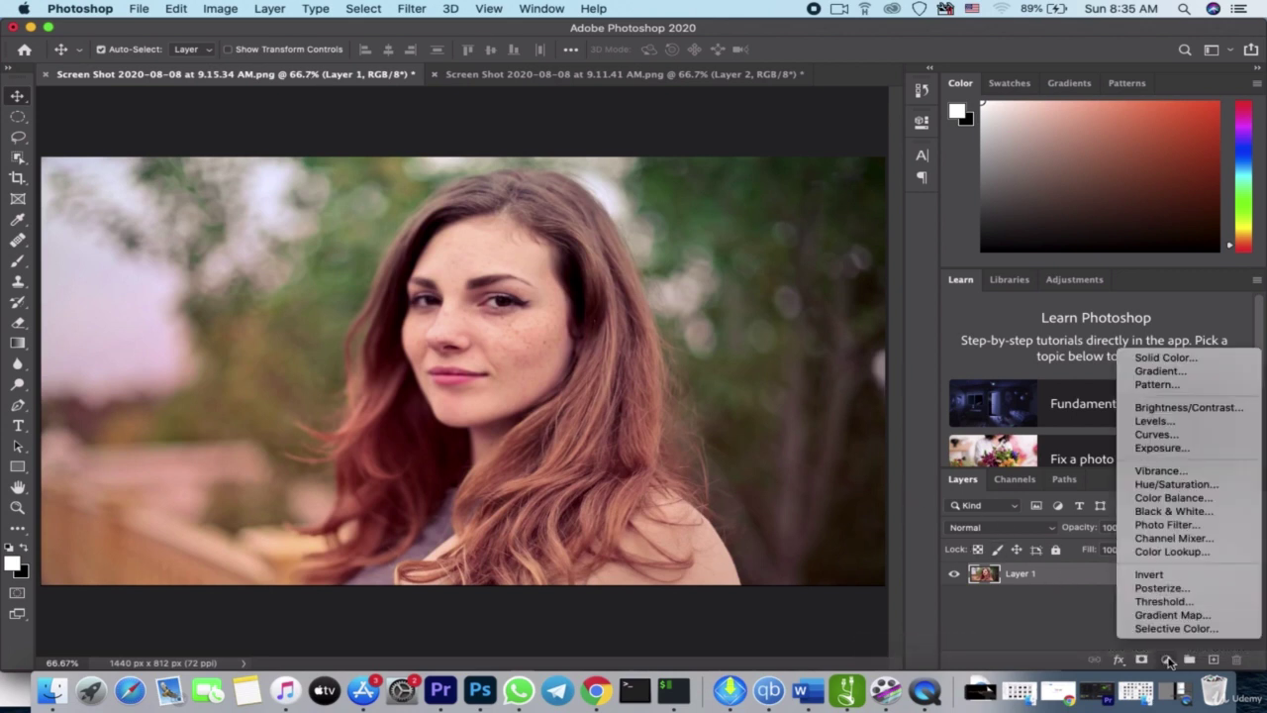
left_click(1162, 551)
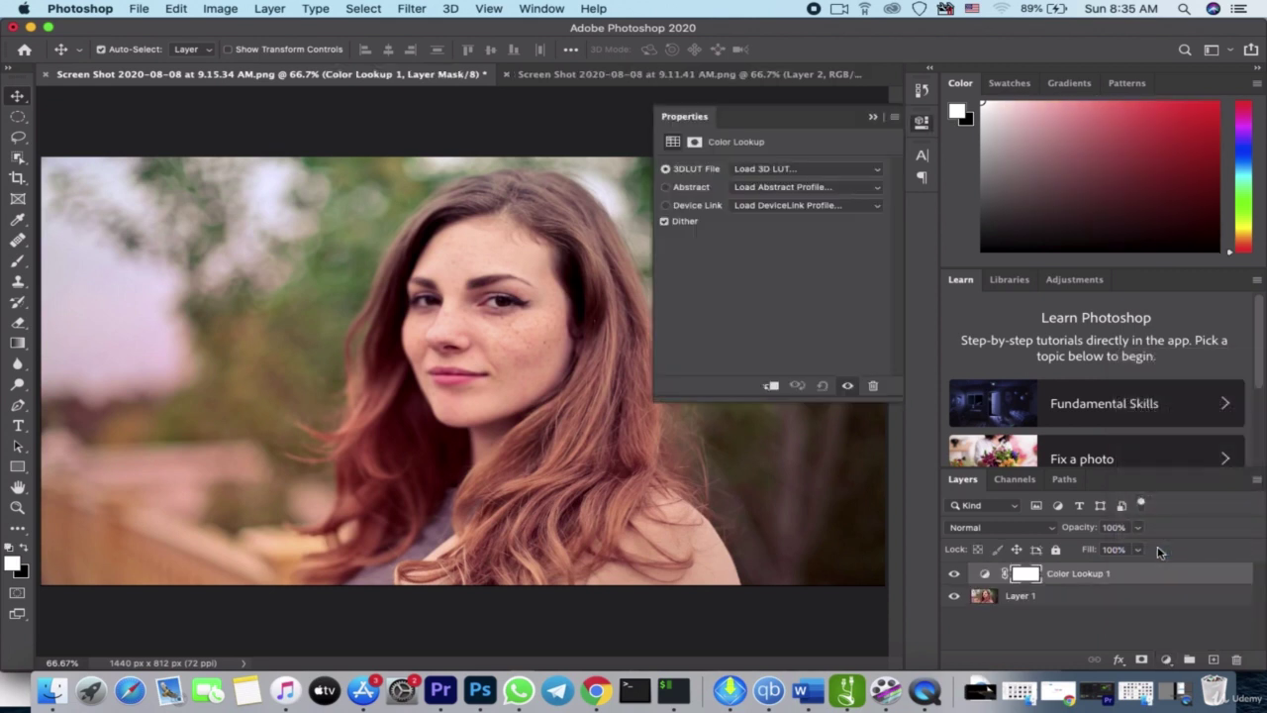
left_click(768, 173)
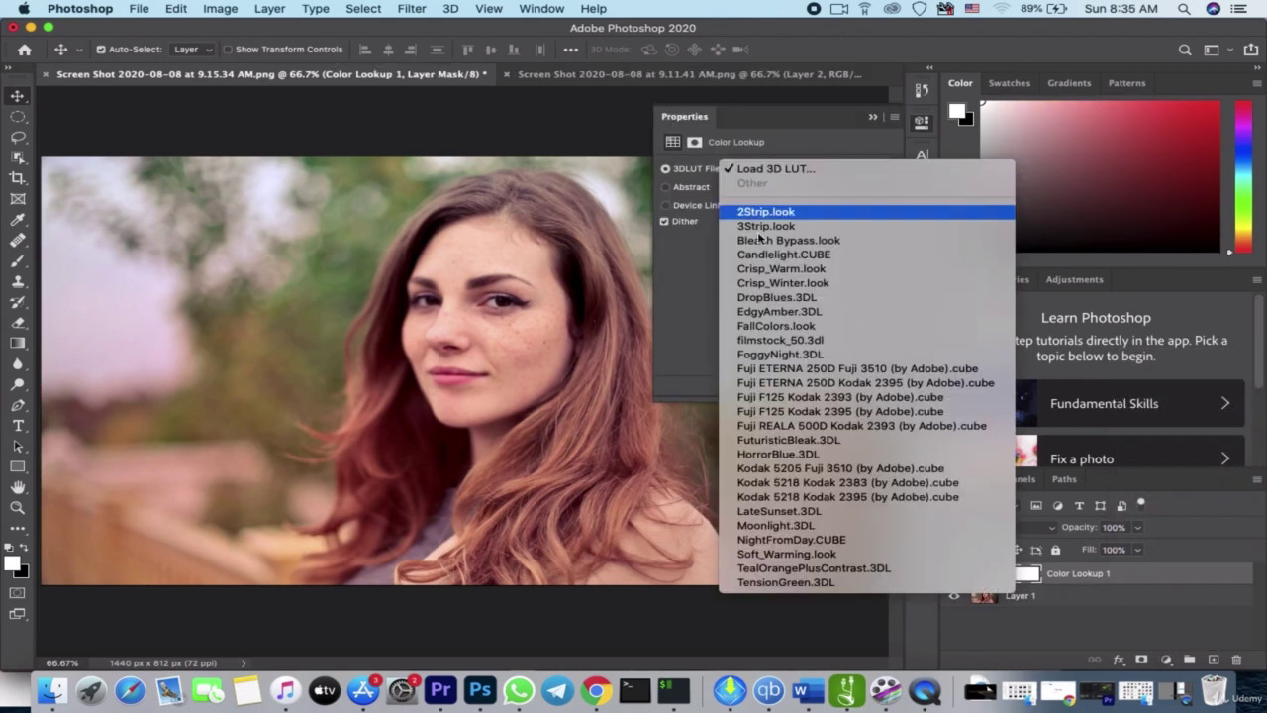
left_click(795, 356)
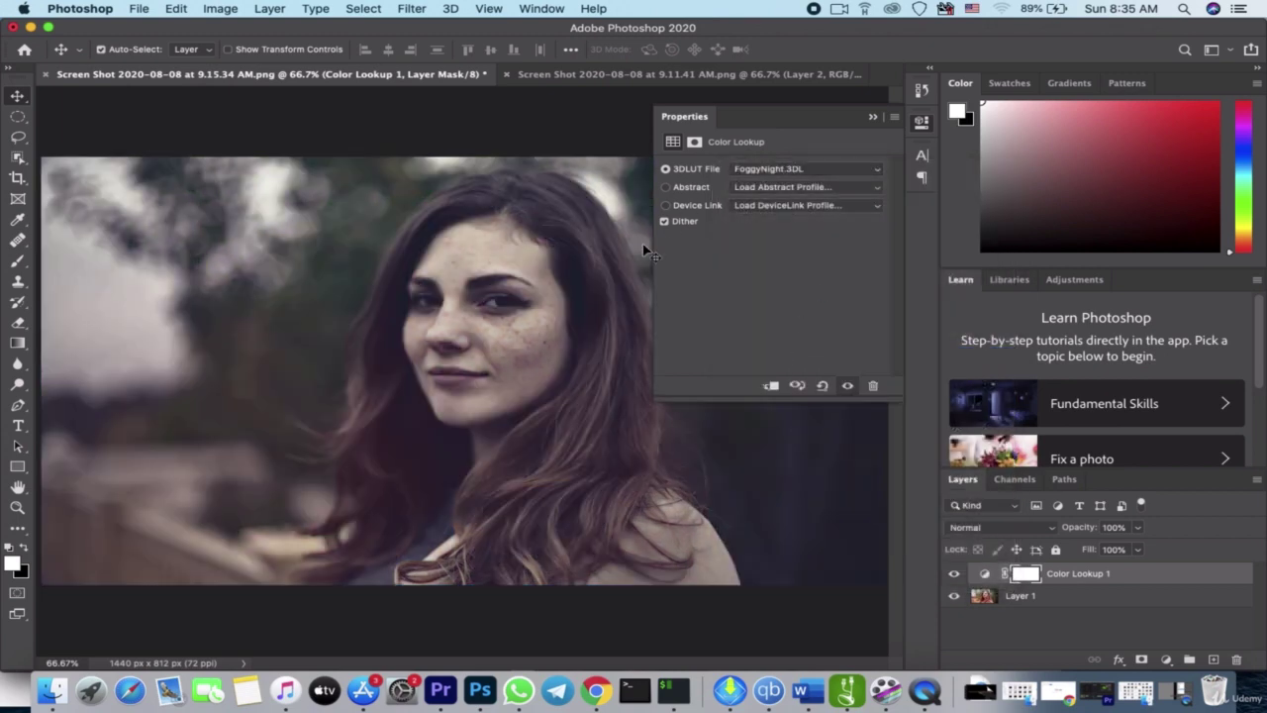
left_click(874, 118)
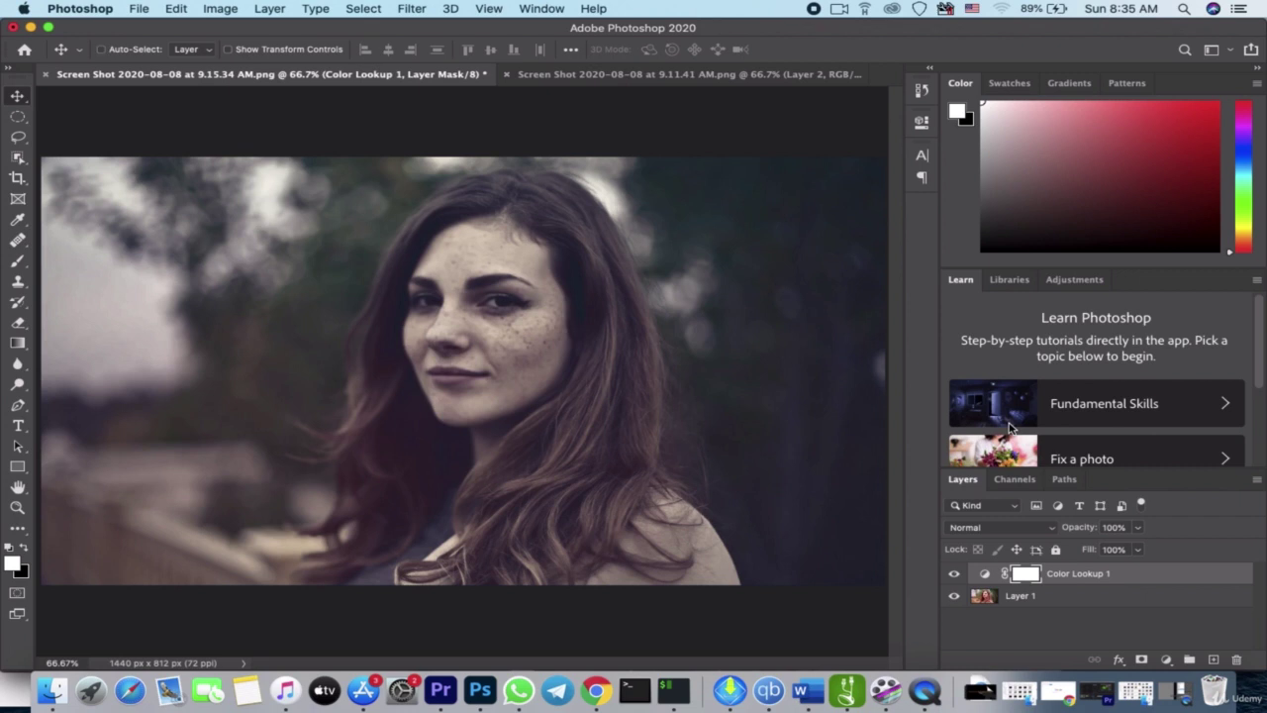
Step: Create an Overlay-mode Layer 2 filled with neutral 50% gray above the Color Lookup
key("super+shift+n")
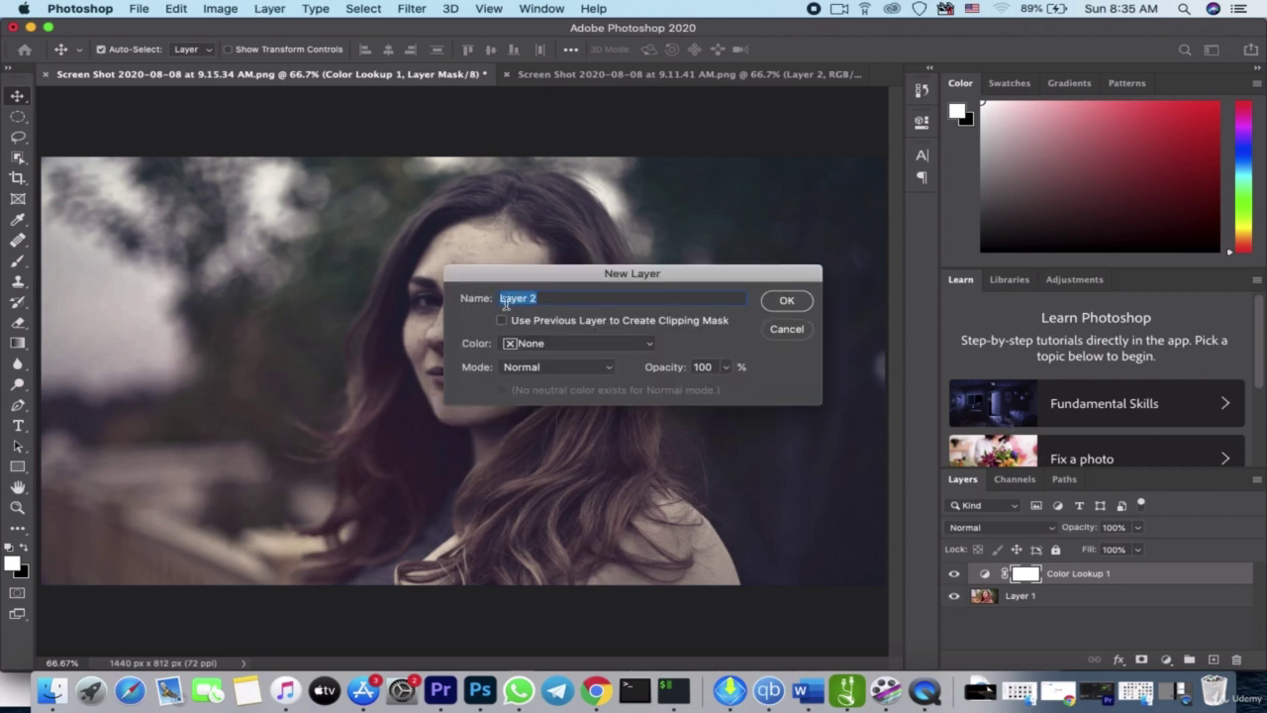
left_click(542, 375)
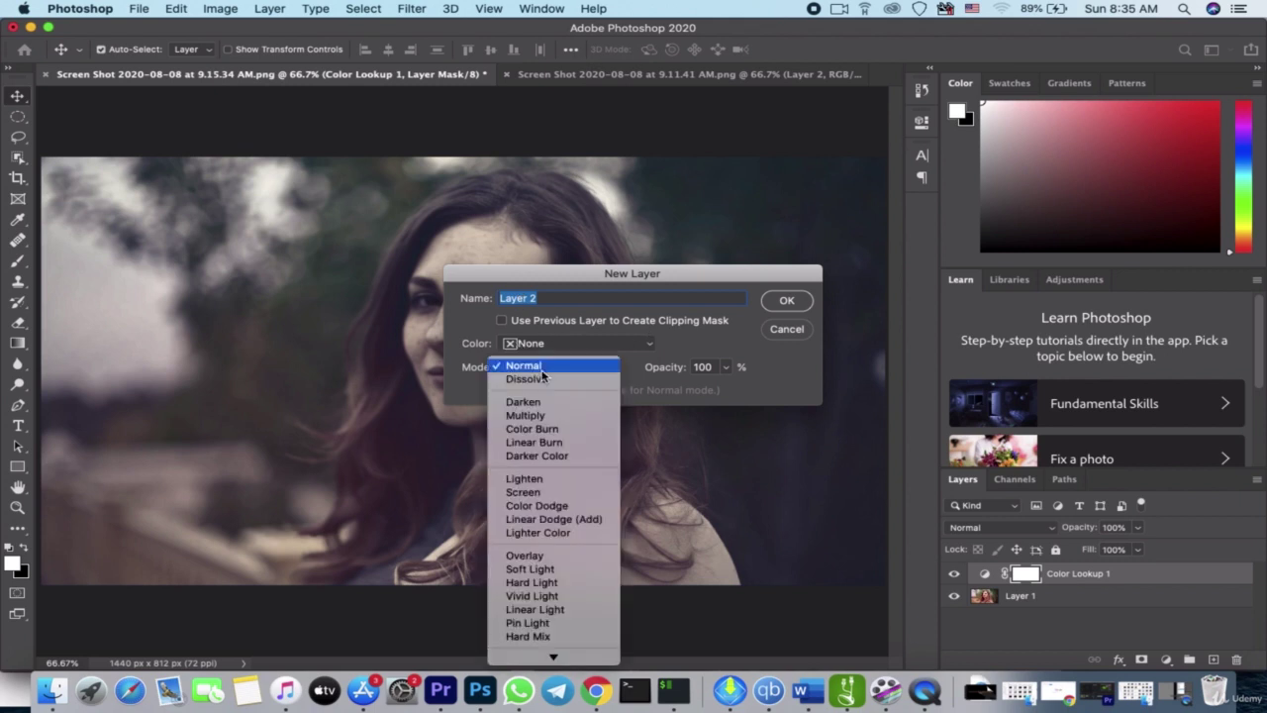
left_click(535, 557)
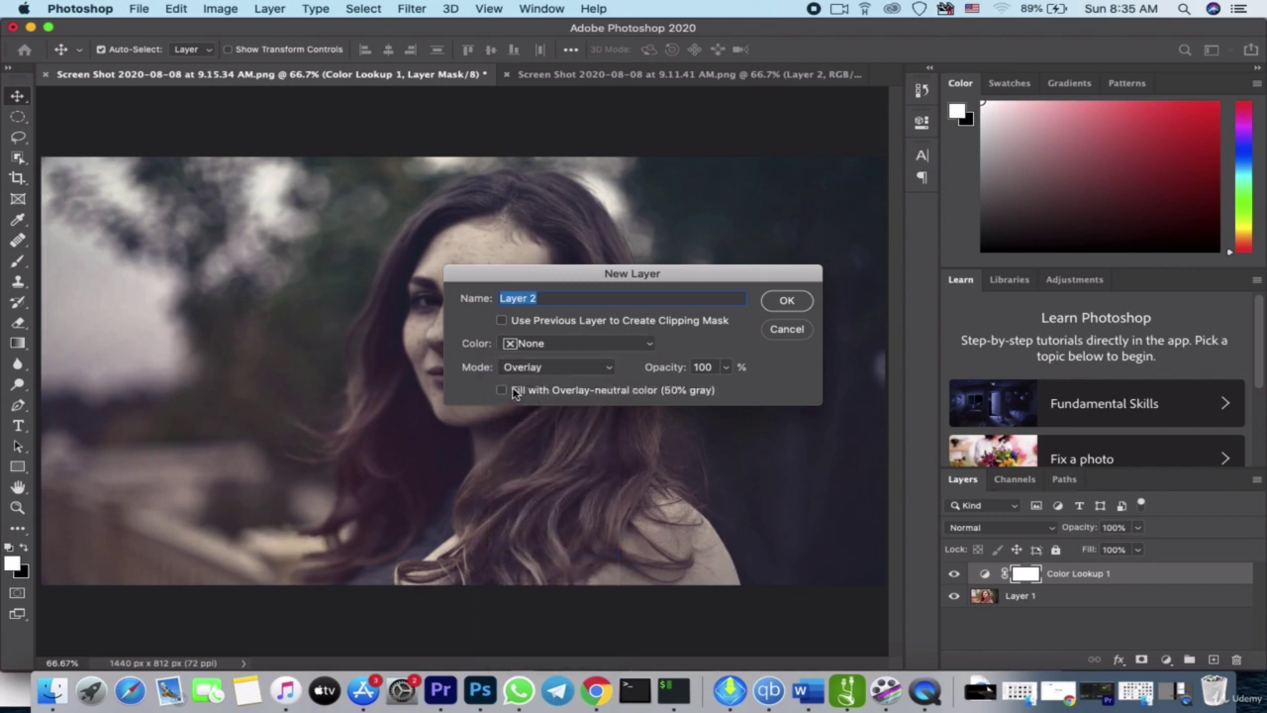
left_click(501, 390)
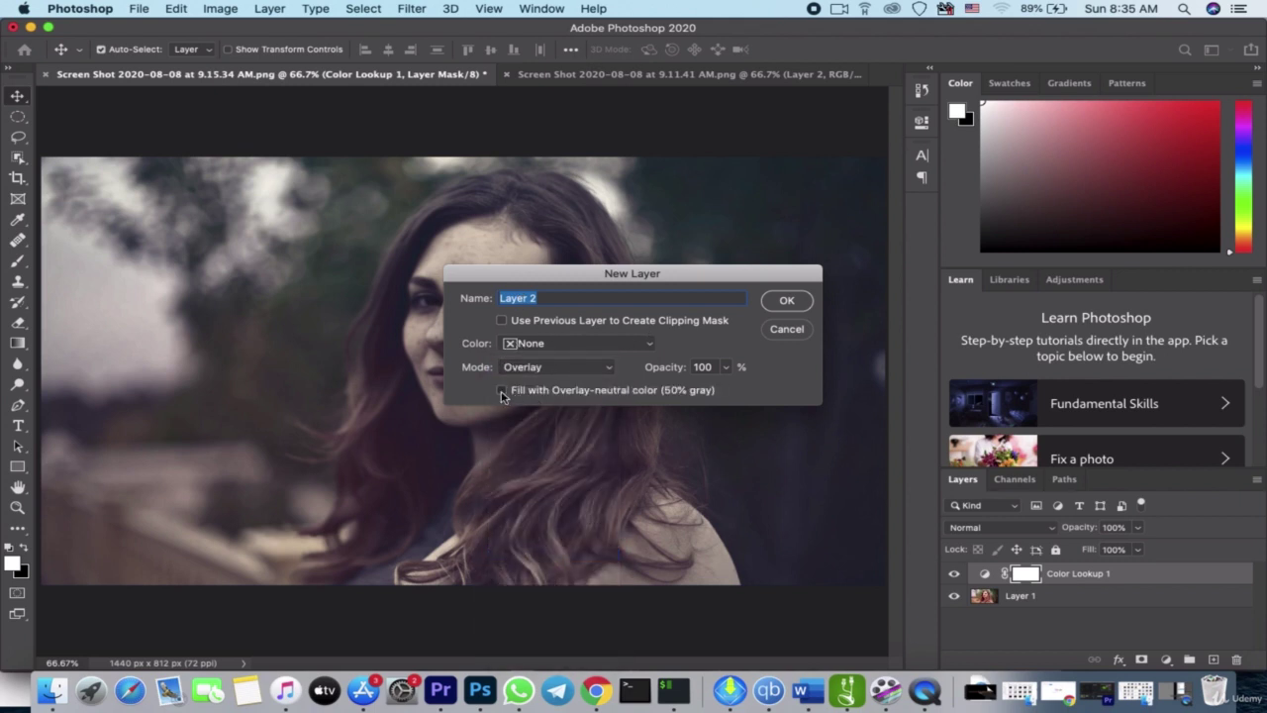
left_click(786, 301)
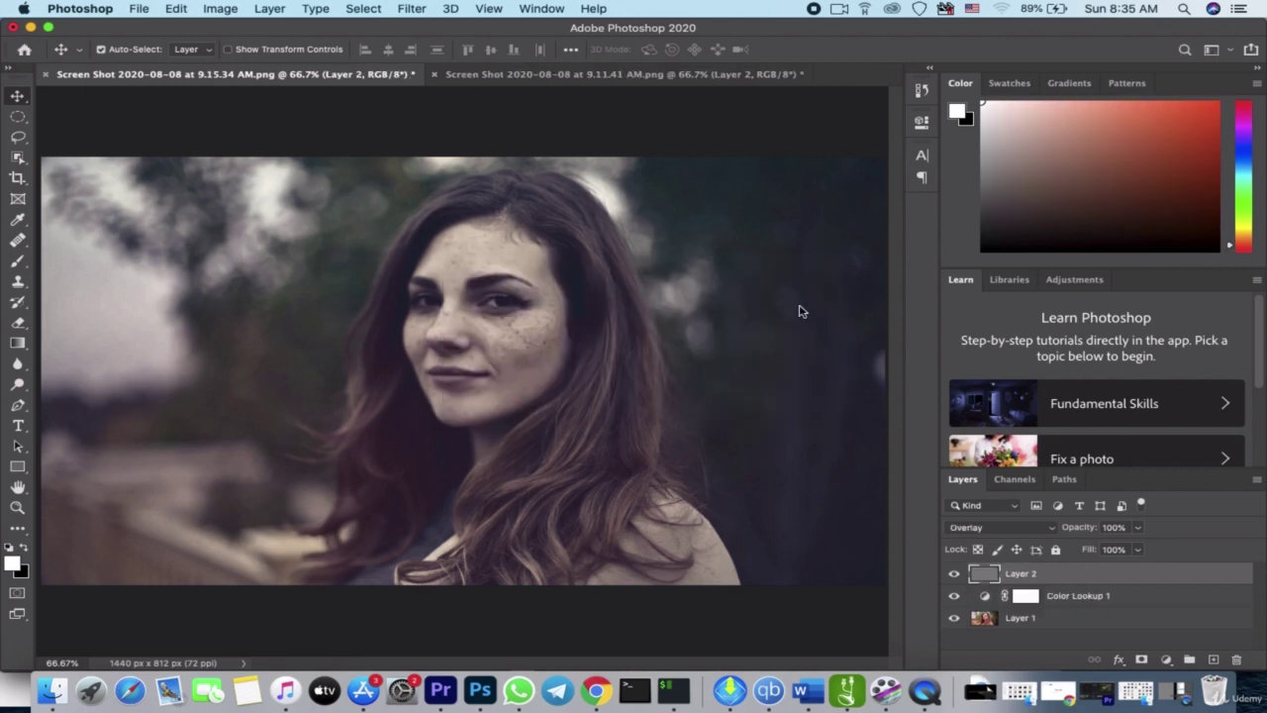
Step: Apply Field Blur grain: amount 100, size 47%, roughness 58%, highlights 49%
left_click(410, 8)
mouse_move(441, 212)
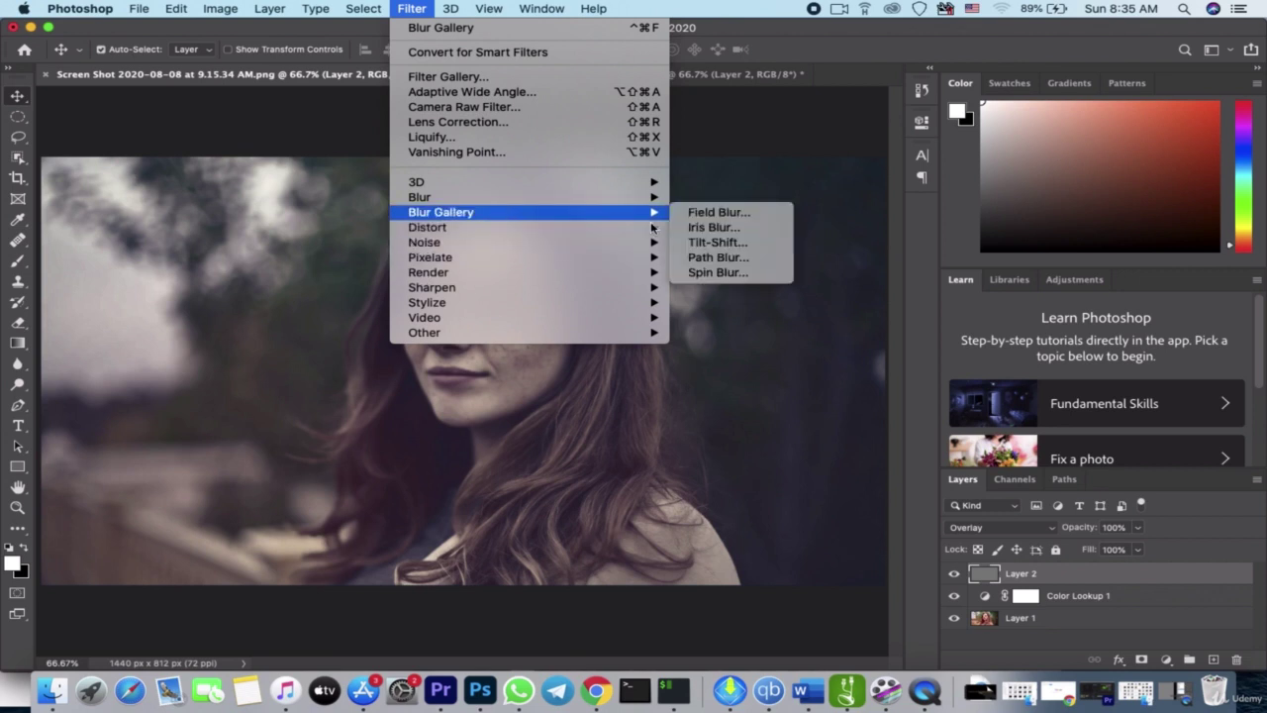
left_click(745, 212)
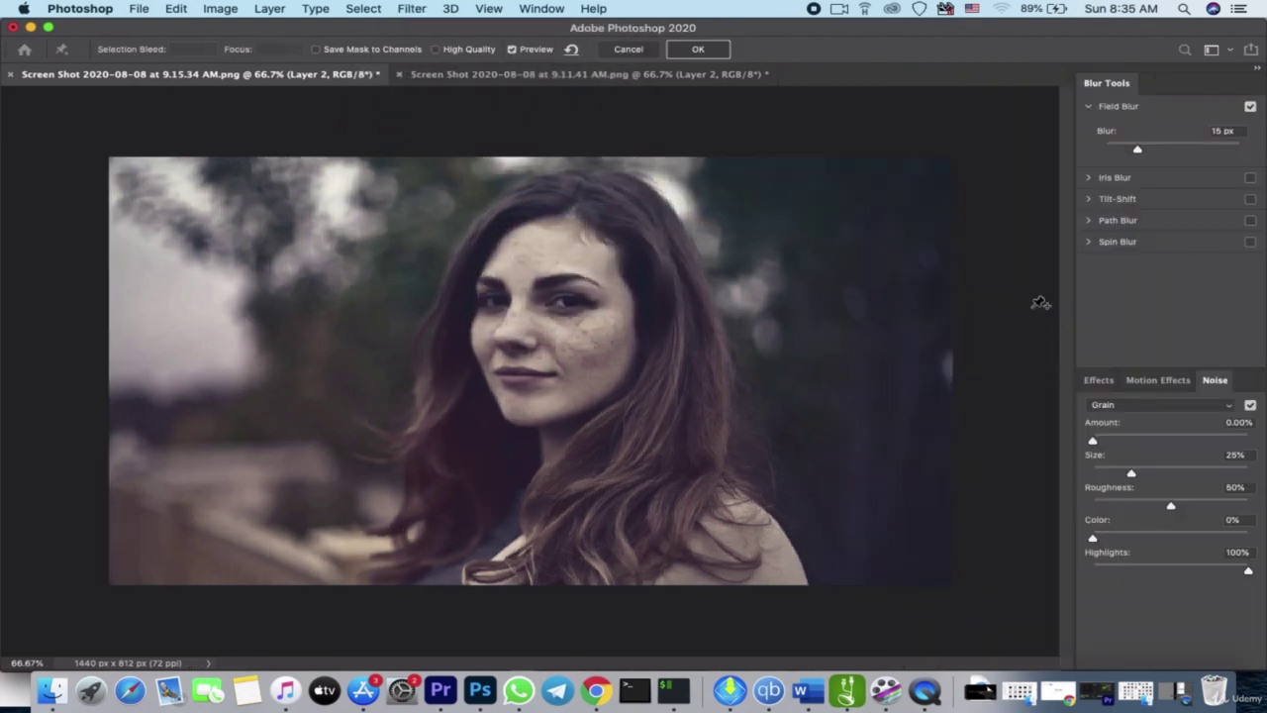
left_click(1112, 385)
left_click(1210, 382)
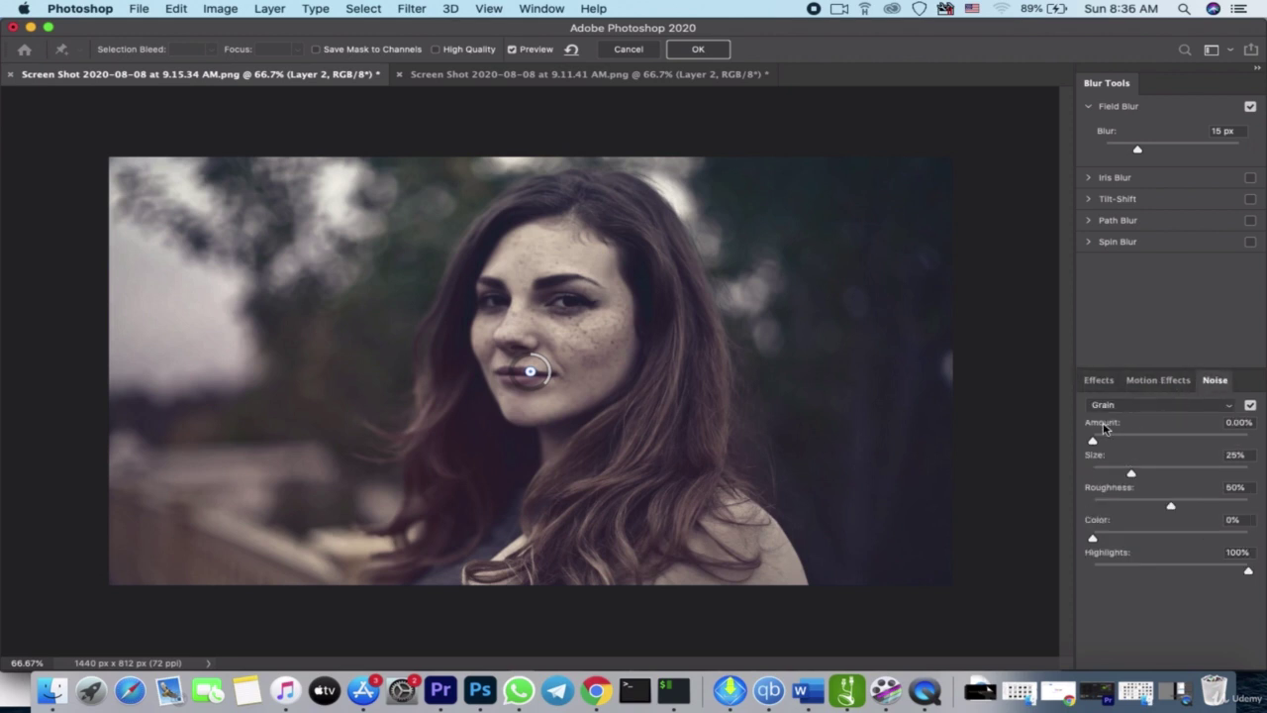
left_click_drag(1157, 448, 1262, 446)
left_click_drag(1132, 475, 1144, 474)
mouse_move(1146, 476)
left_mouse_down()
mouse_move(1171, 476)
mouse_move(1183, 509)
left_mouse_up()
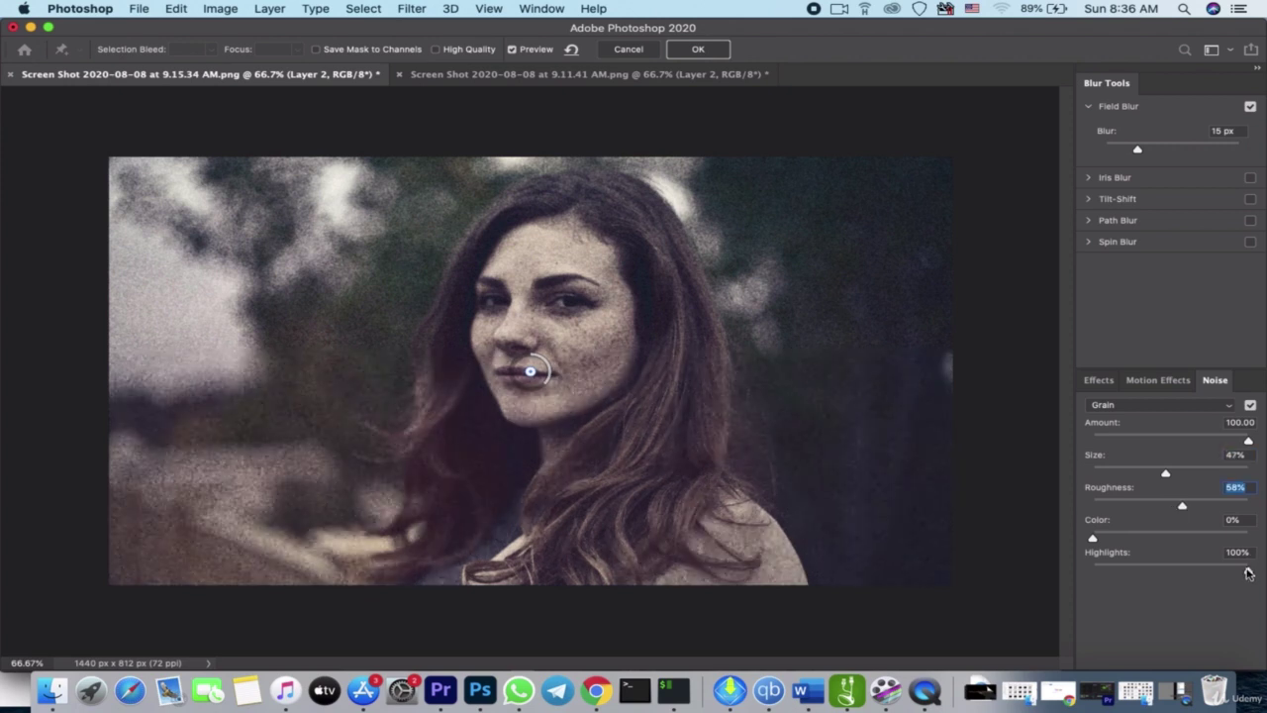
left_click_drag(1248, 573, 1169, 574)
left_click(695, 51)
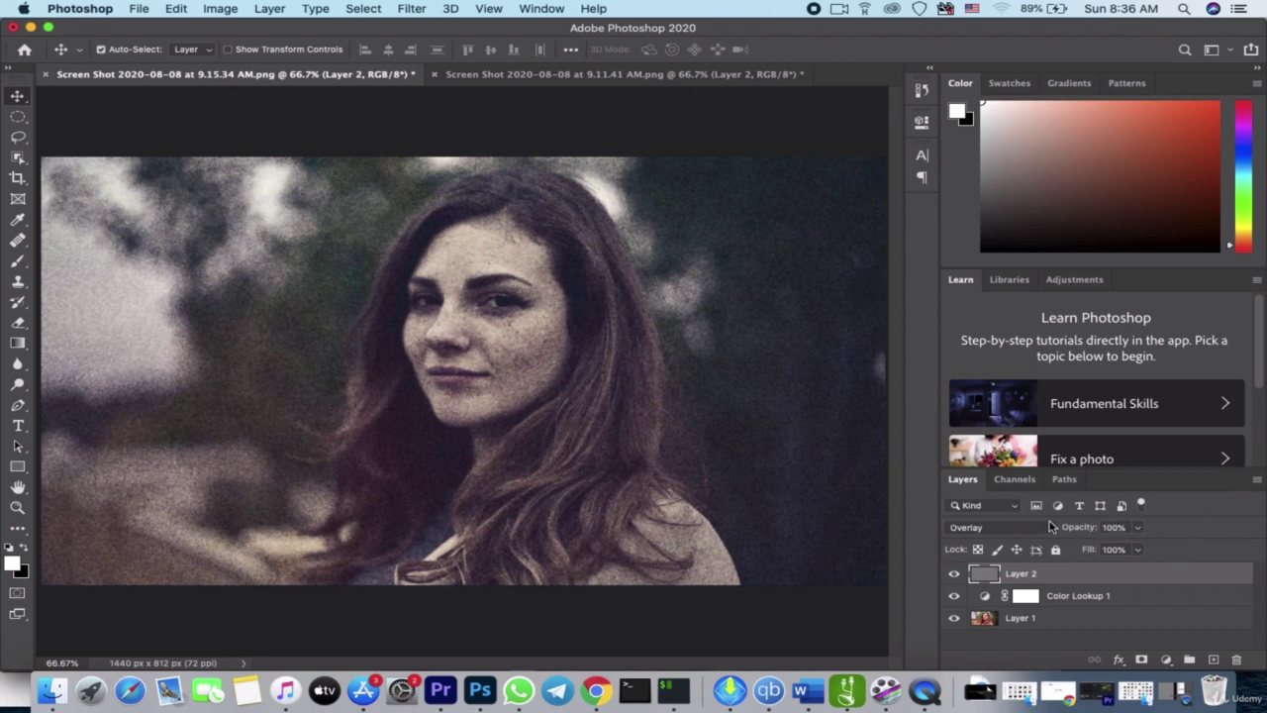
Step: Lower Layer 2's opacity on the red-haired portrait to 61%
left_click(1136, 532)
left_click(1110, 549)
left_click_drag(1110, 549, 1106, 550)
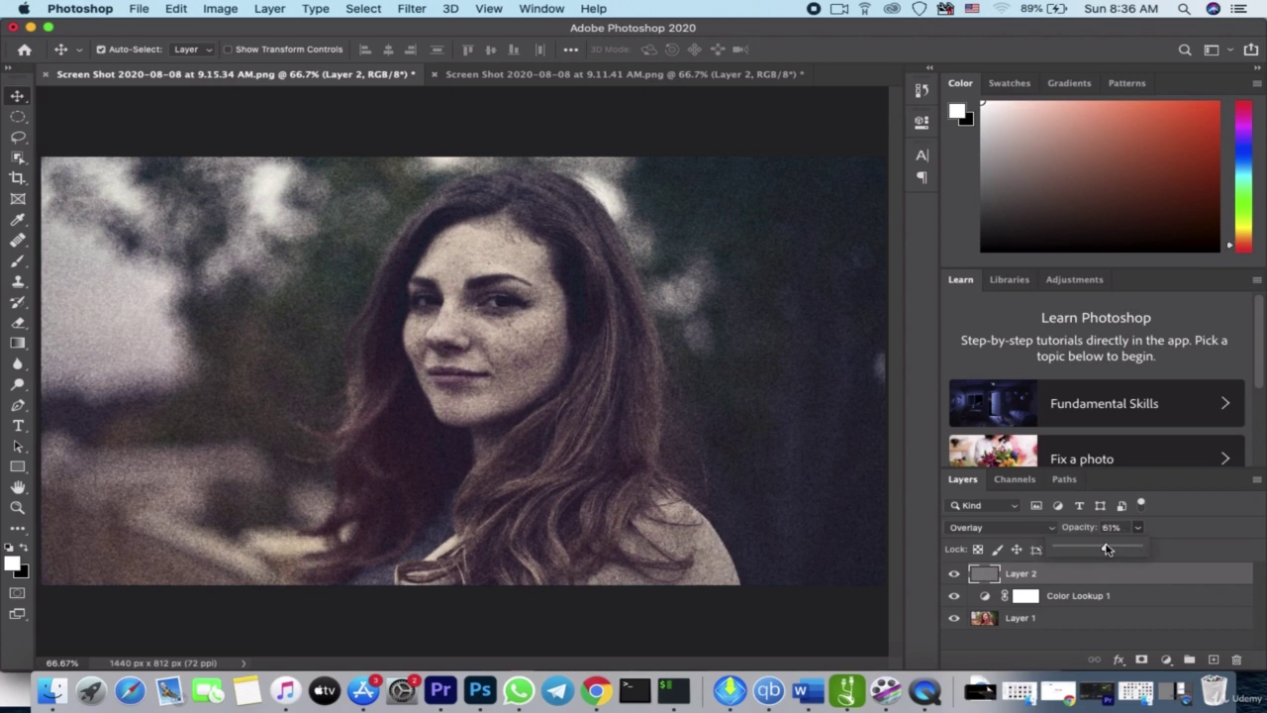